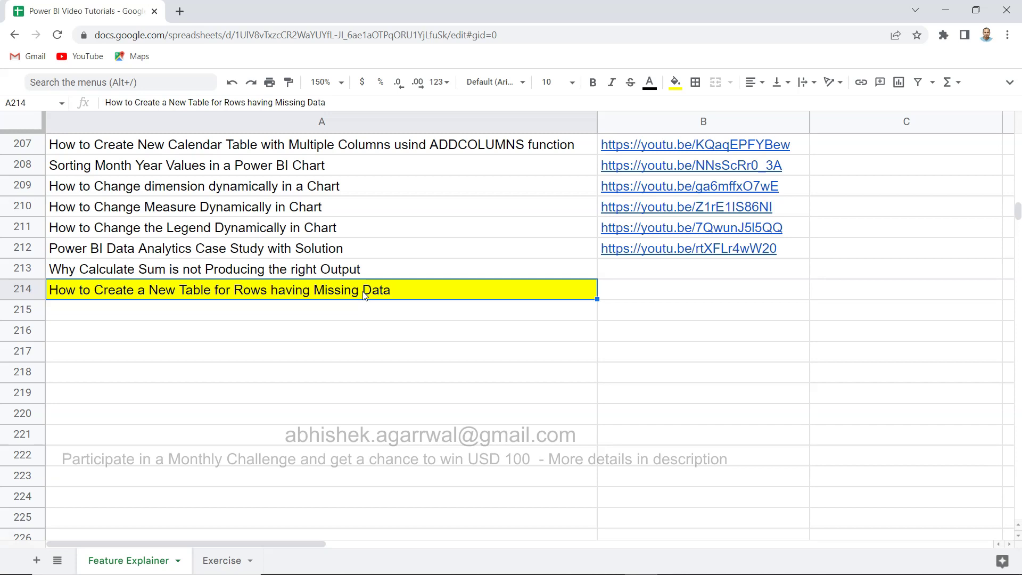
Step: Leave the Google Sheets tutorial list and bring up the 'PowerBI_SuperstoreSales - with missing data' workbook
{"action": "scroll", "coordinate": [376, 281], "scroll_direction": "up", "scroll_amount": 2}
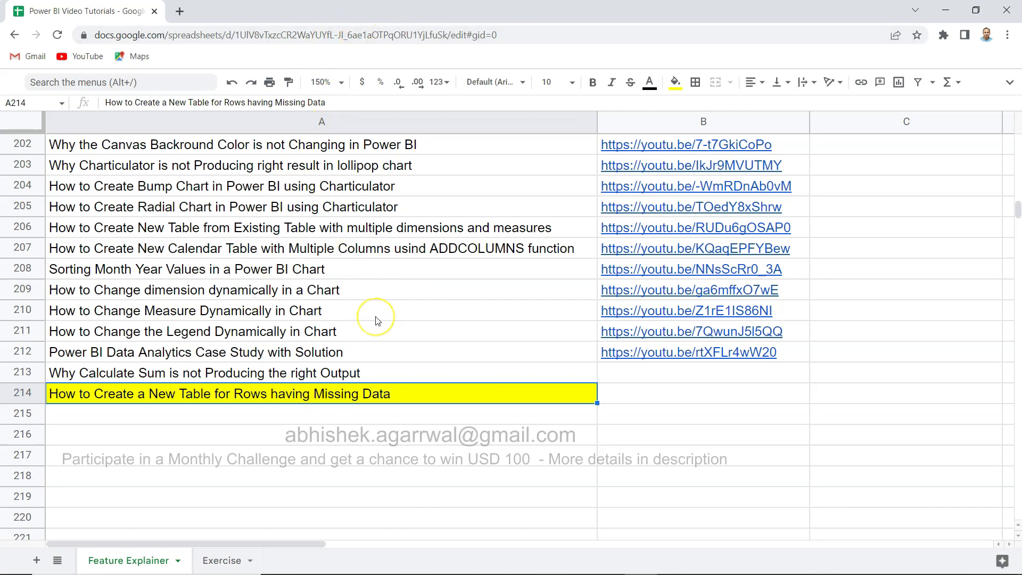
{"action": "left_click", "coordinate": [391, 34]}
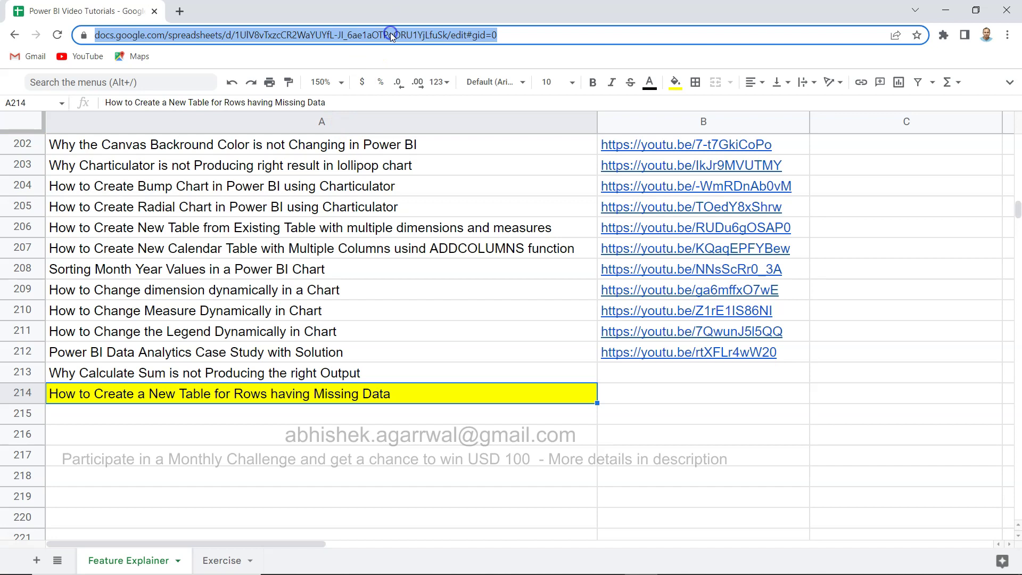
{"action": "left_click", "coordinate": [394, 231]}
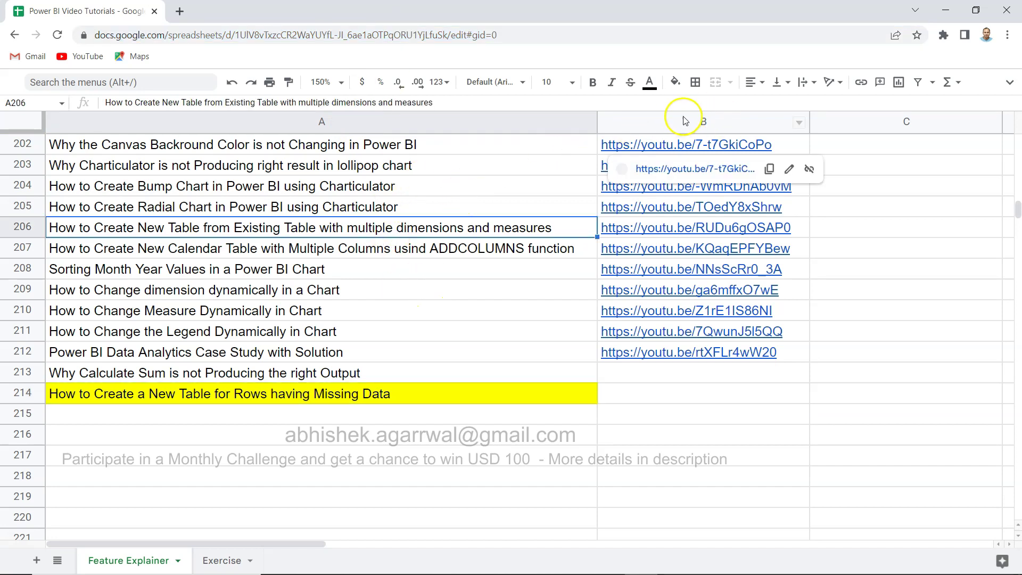
{"action": "left_click", "coordinate": [367, 332]}
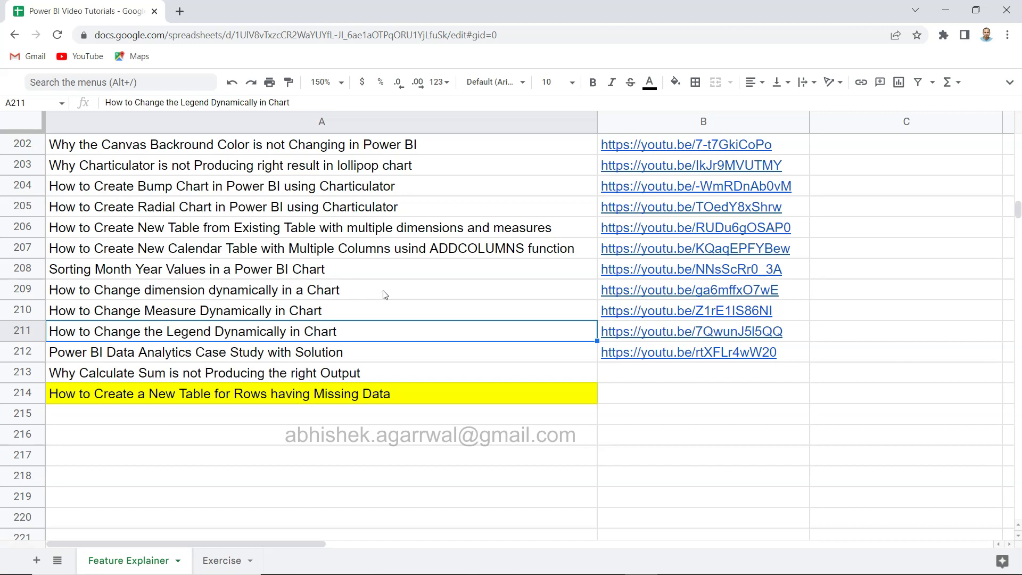
{"action": "key", "text": "alt+Tab"}
{"action": "key", "text": "alt+Tab"}
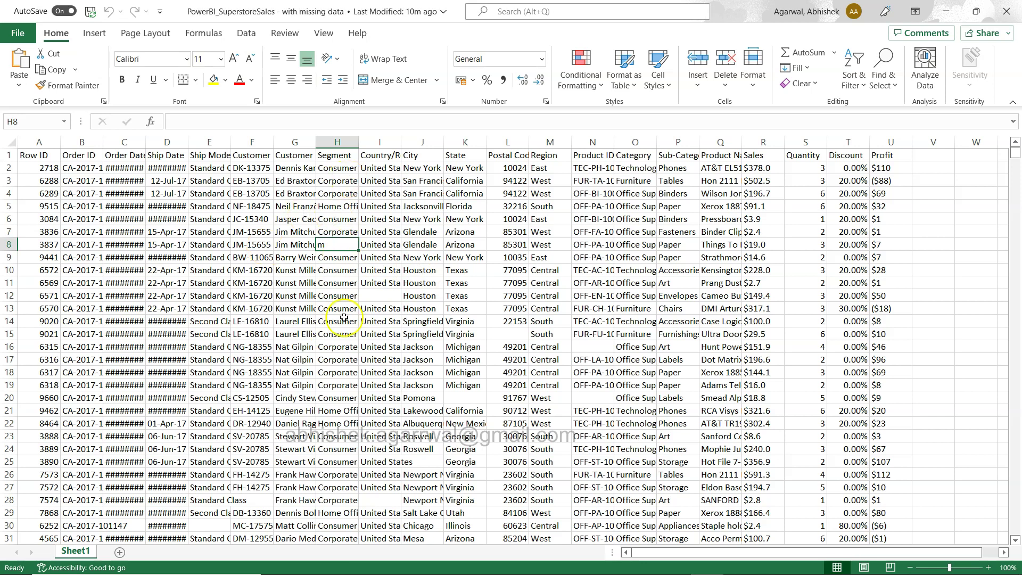
Step: Auto-fit column I so the full Country/Region header shows
{"action": "left_click", "coordinate": [250, 501]}
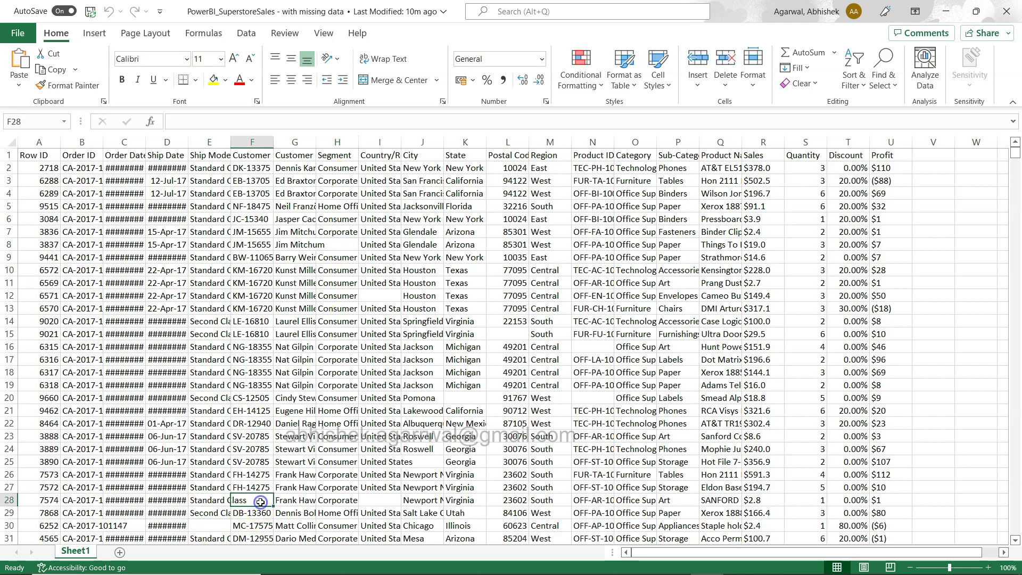
{"action": "left_click", "coordinate": [387, 502]}
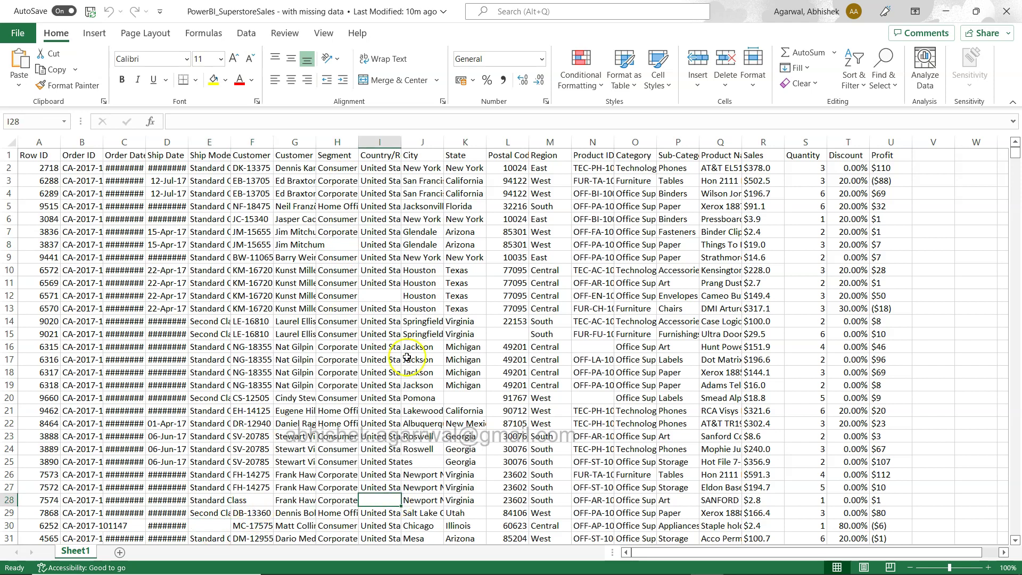
{"action": "double_click", "coordinate": [401, 143]}
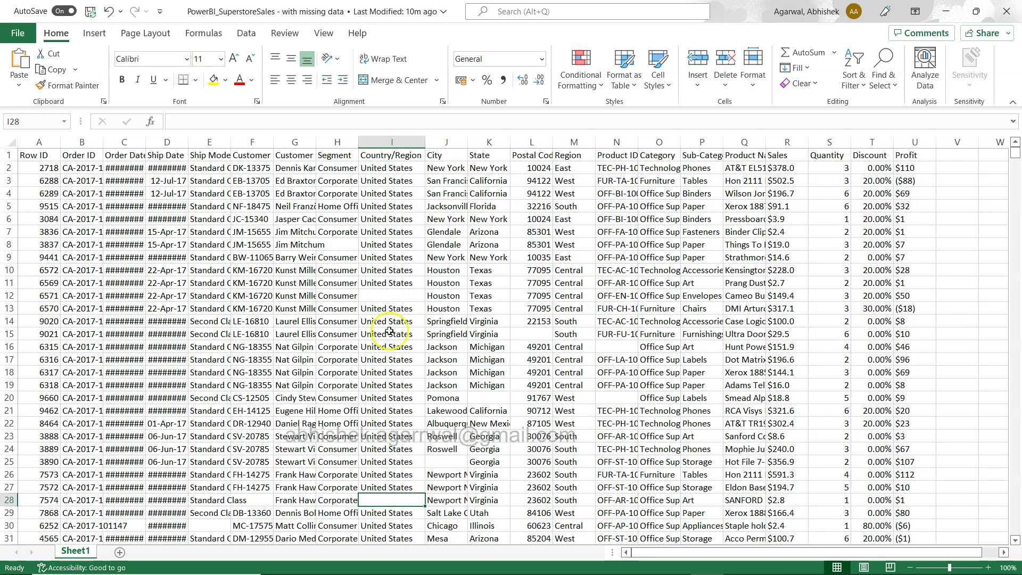
Step: Highlight rows 12 and 28 with blank Country/Region, then switch to Power BI Desktop
{"action": "left_click", "coordinate": [9, 296]}
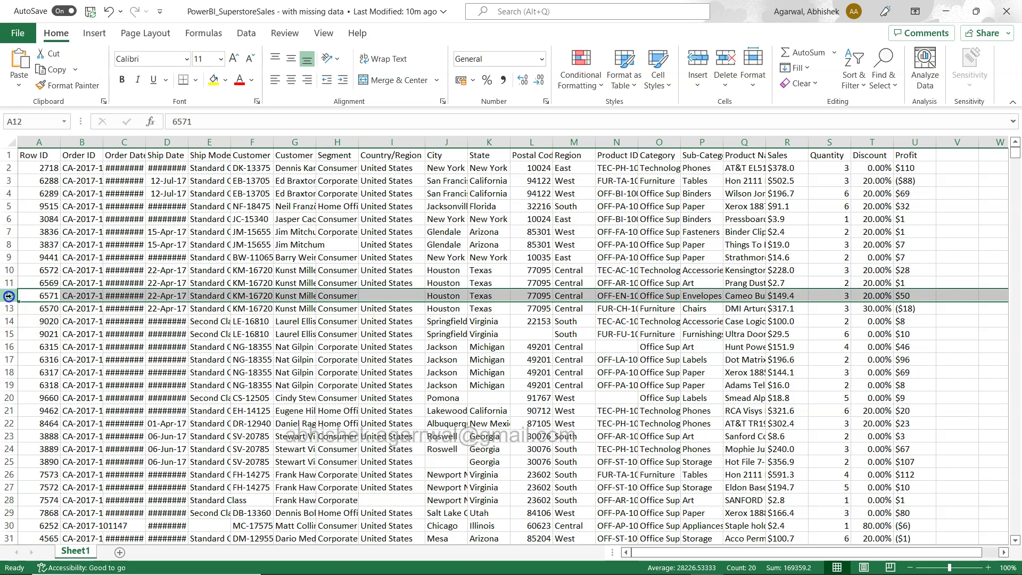
{"action": "left_click", "coordinate": [9, 512]}
{"action": "left_click", "coordinate": [9, 500]}
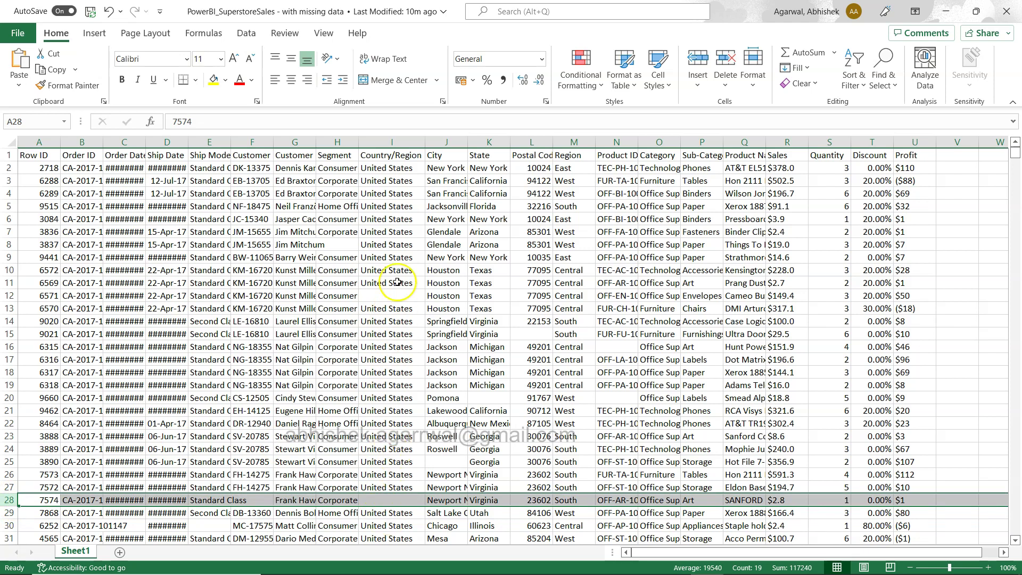
{"action": "left_click", "coordinate": [392, 160]}
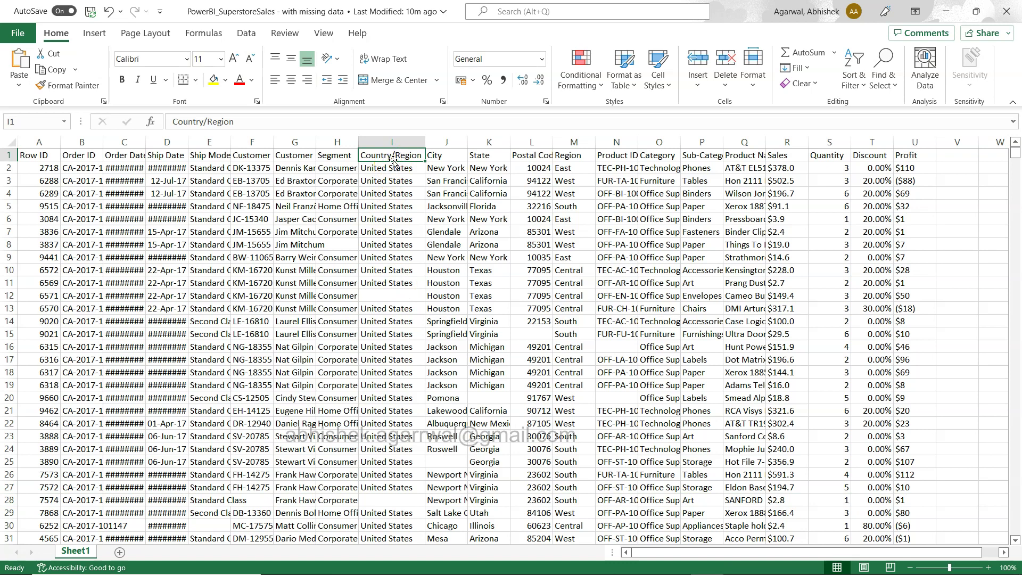
{"action": "key", "text": "alt+Tab"}
{"action": "key", "text": "Tab"}
{"action": "key", "text": "Tab"}
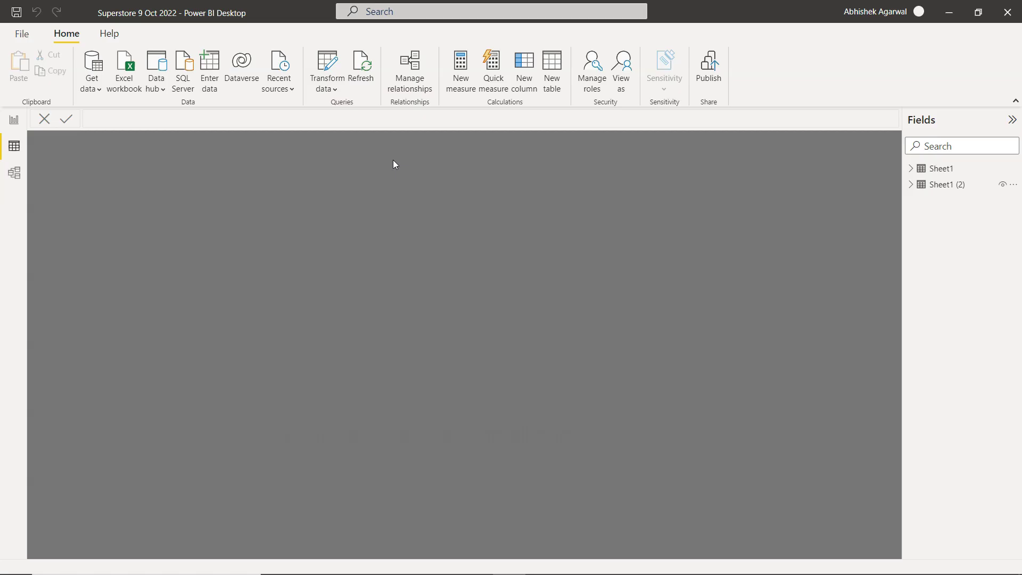
Step: Show the Data view and expand Sheet1 (2) in the Fields pane to list its columns
{"action": "left_click", "coordinate": [14, 146]}
{"action": "left_click", "coordinate": [912, 185]}
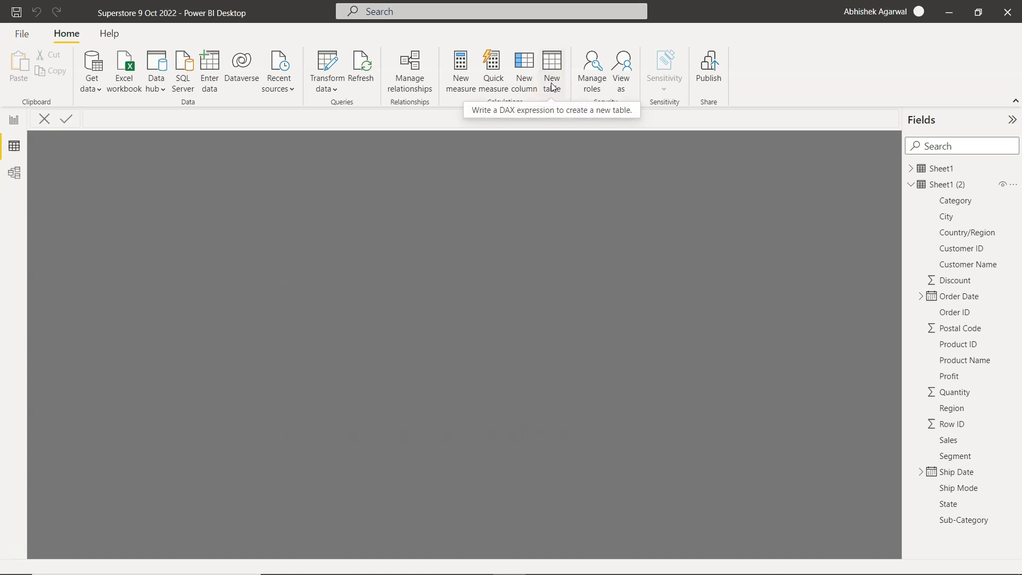
{"action": "left_click", "coordinate": [861, 369]}
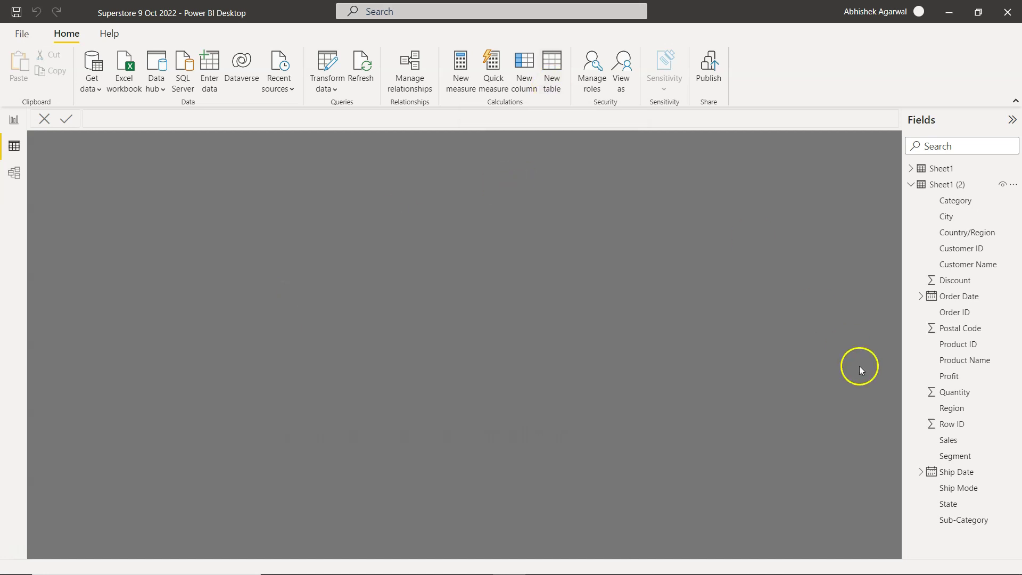
Step: Start a new table named Mising Data Table using FILTER('Sheet1 (2)', ...)
{"action": "left_click", "coordinate": [554, 81]}
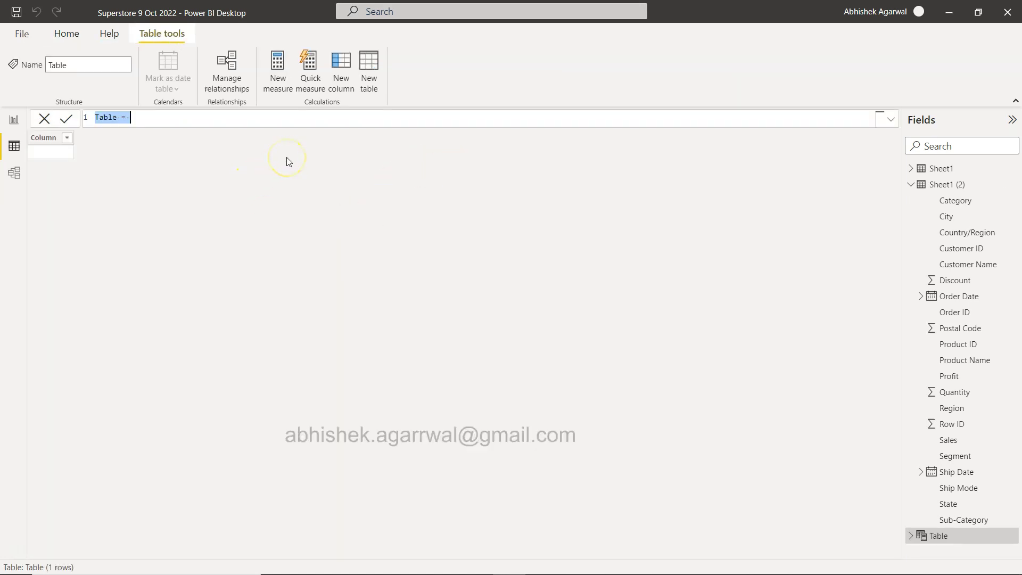
{"action": "type", "text": "Mising Dta"}
{"action": "key", "text": "BackSpace"}
{"action": "key", "text": "BackSpace"}
{"action": "type", "text": "ata Table = "}
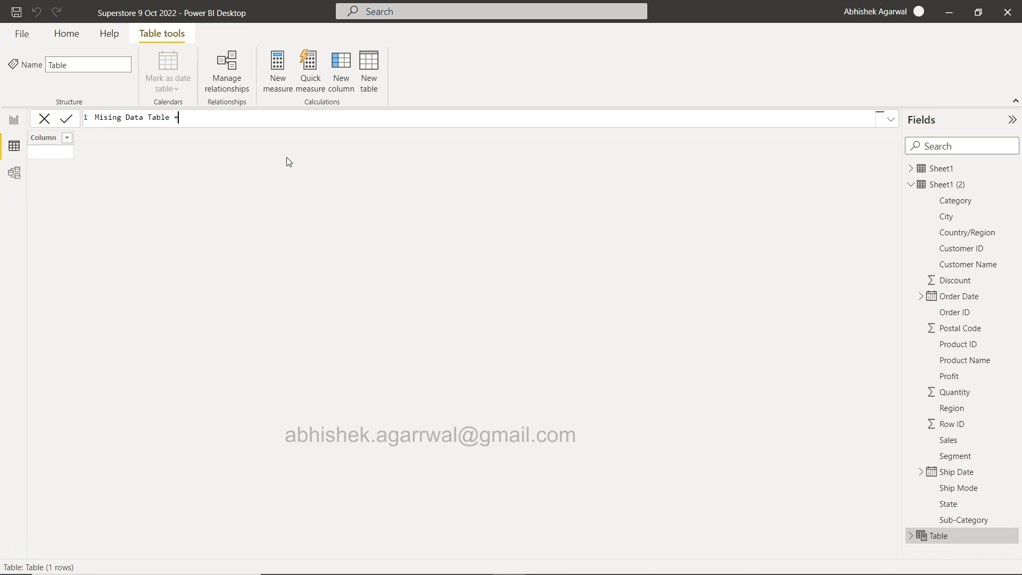
{"action": "type", "text": "FILTER("}
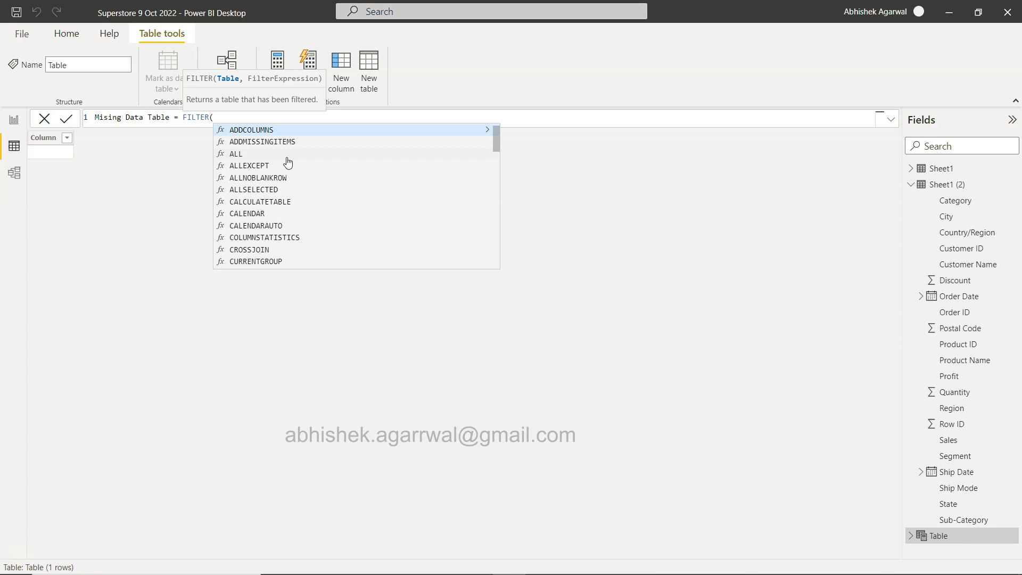
{"action": "type", "text": "'"}
{"action": "key", "text": "Tab"}
Step: Complete the filter with ISBLANK('Sheet1 (2)'[Country/Region]) and commit the table
{"action": "type", "text": ","}
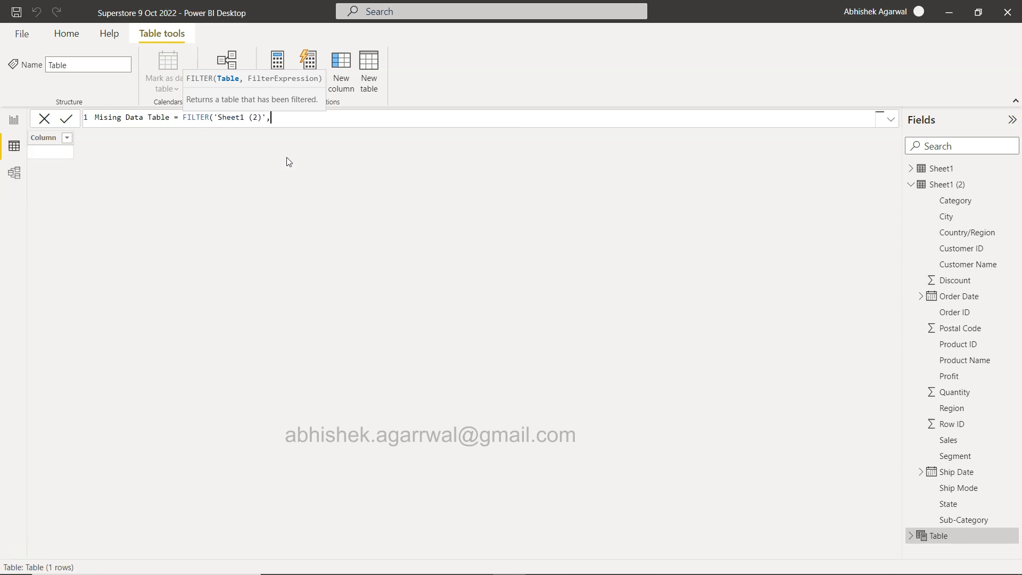
{"action": "type", "text": "ISBLANK("}
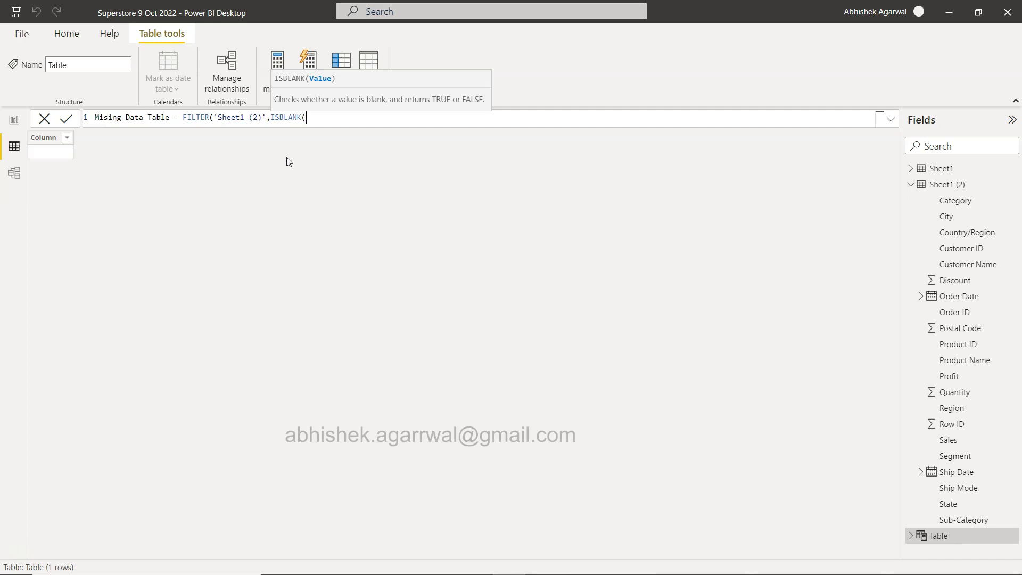
{"action": "type", "text": "coun"}
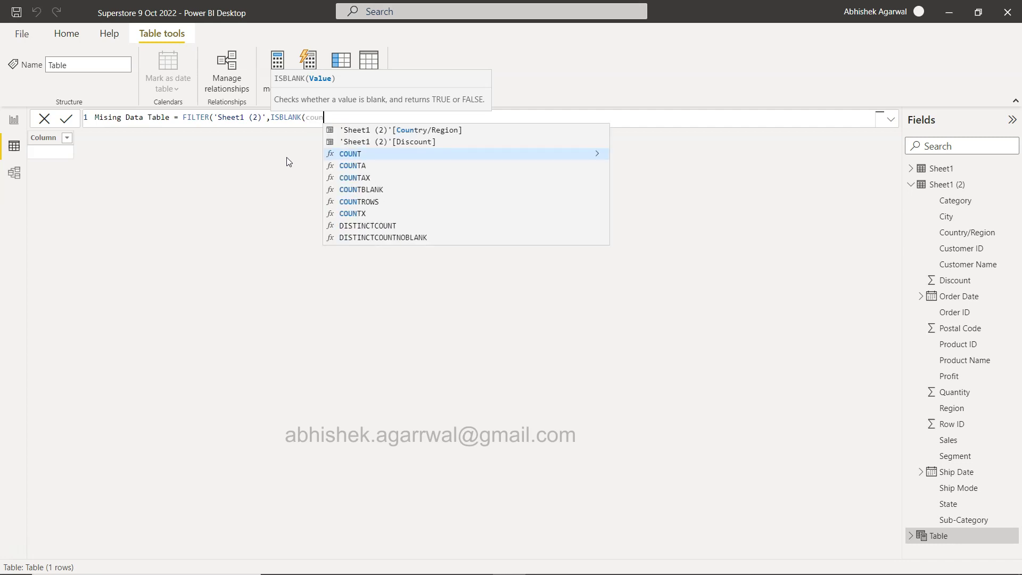
{"action": "key", "text": "Down"}
{"action": "key", "text": "Up"}
{"action": "key", "text": "Up"}
{"action": "key", "text": "Up"}
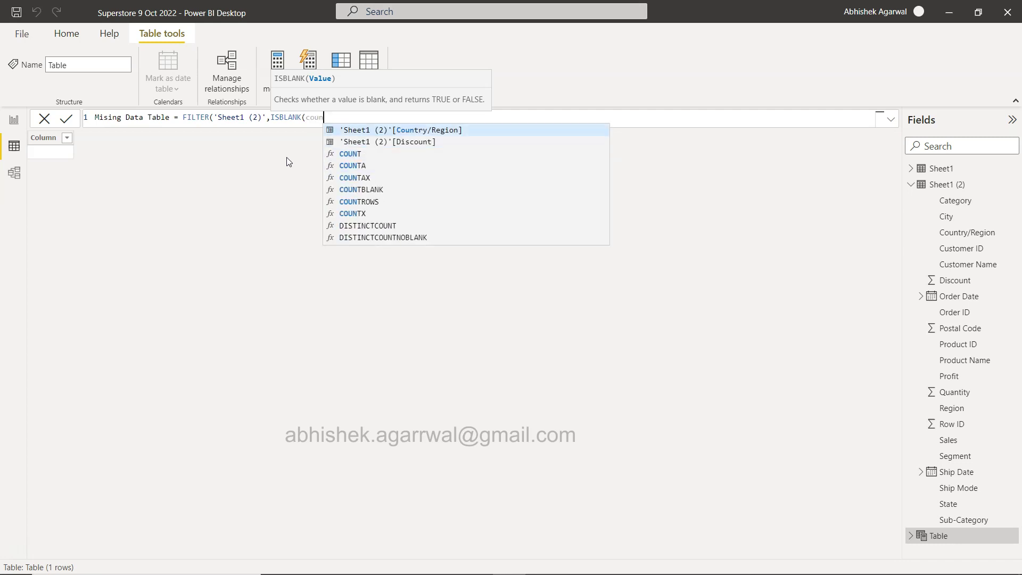
{"action": "left_click", "coordinate": [409, 134]}
{"action": "type", "text": ")'[C"}
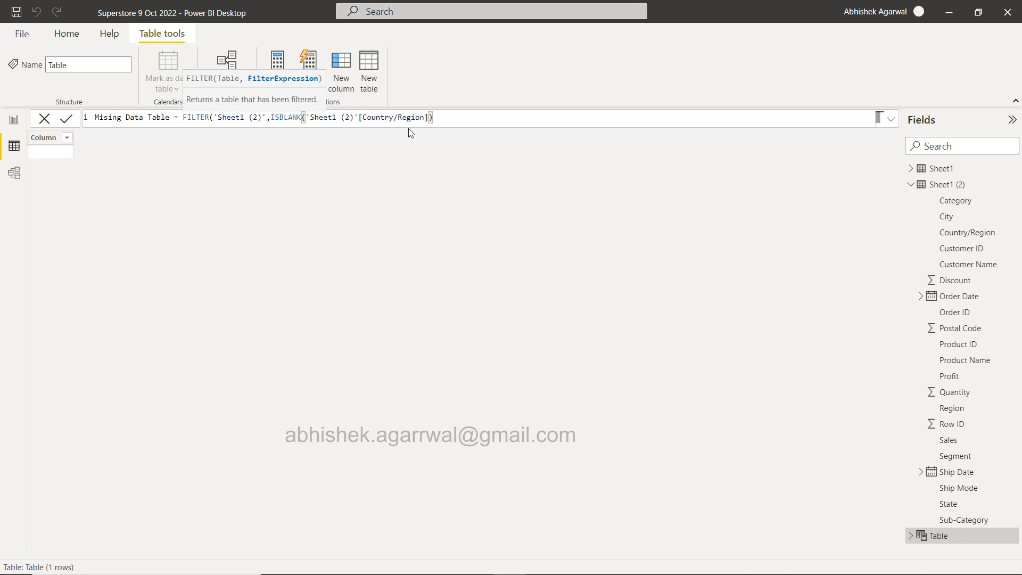
{"action": "type", "text": ")"}
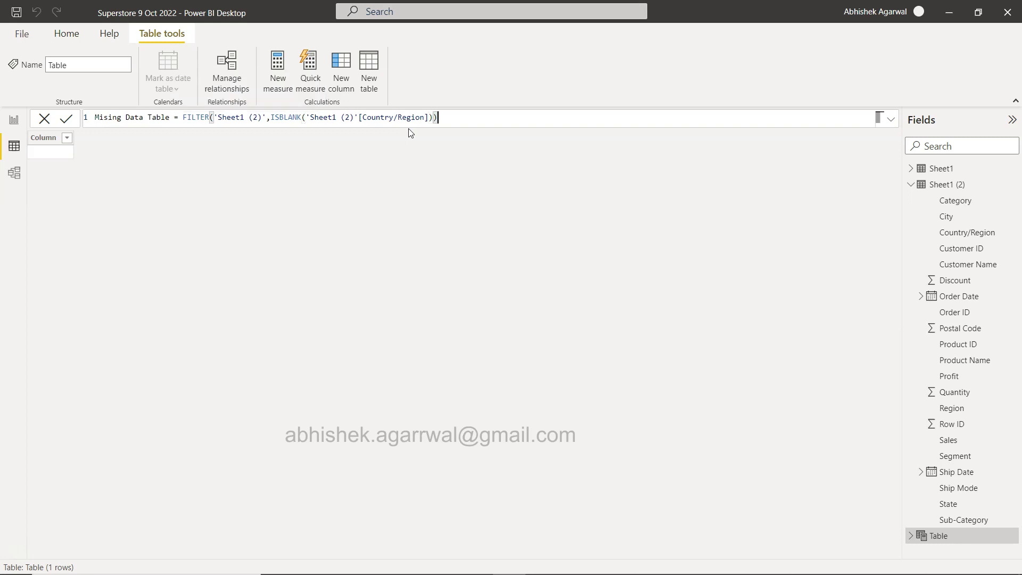
{"action": "left_click", "coordinate": [68, 119]}
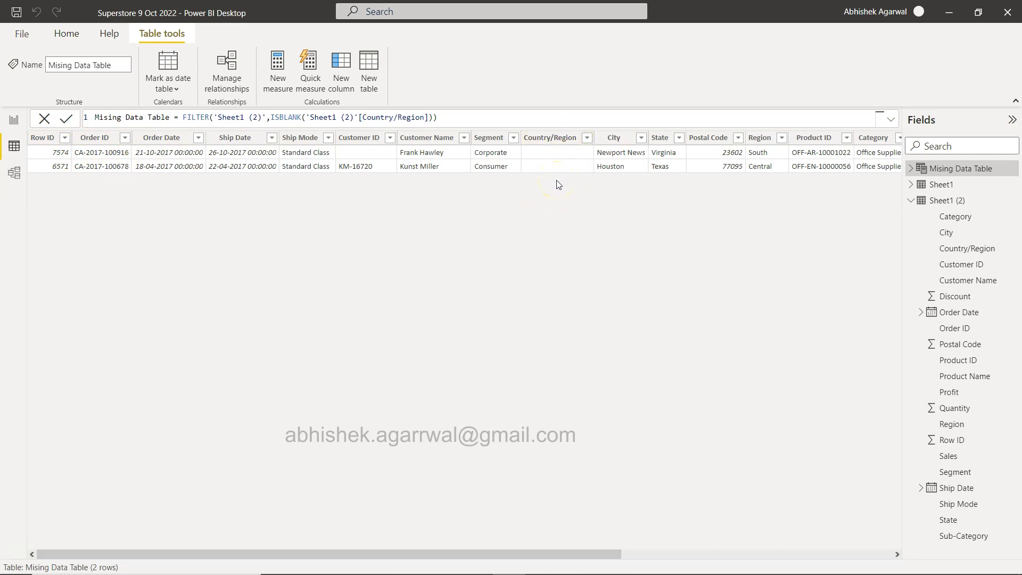
Step: Compare Excel rows 12 and 28, the blank Country/Region rows, with the Power BI table
{"action": "key", "text": "alt+Tab"}
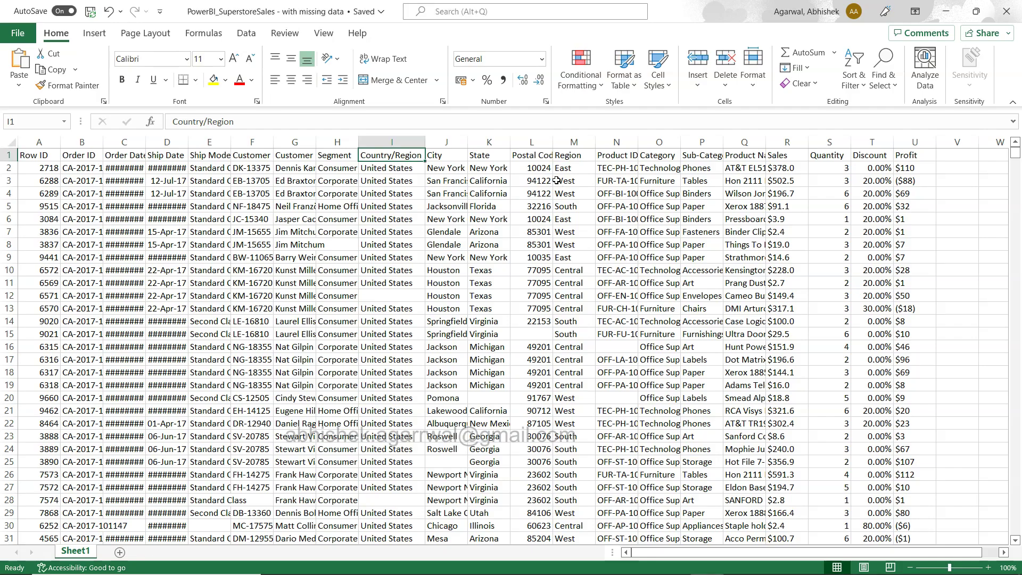
{"action": "left_click", "coordinate": [391, 297]}
{"action": "key", "text": "shift+space"}
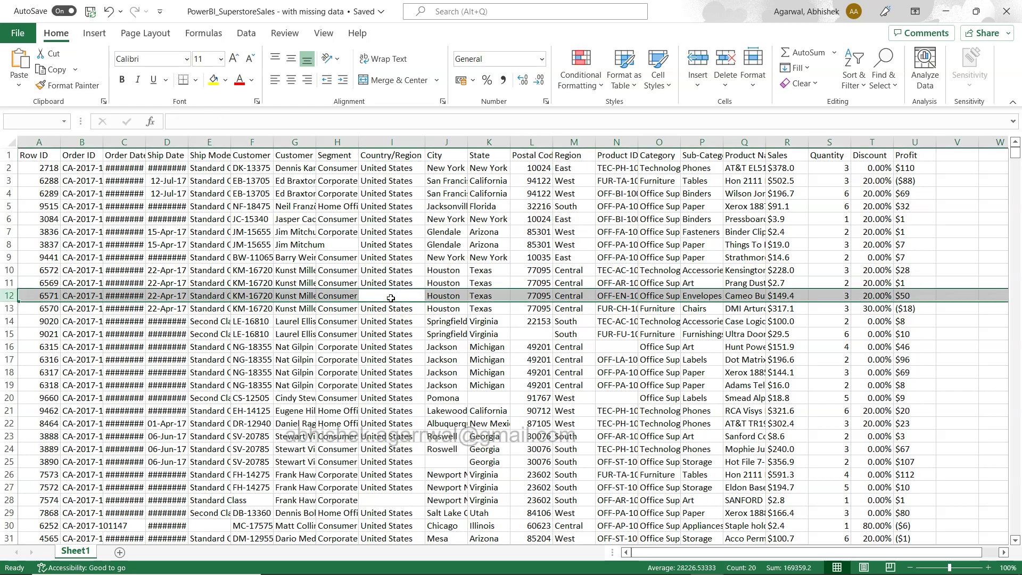
{"action": "key", "text": "alt+Tab"}
{"action": "left_click", "coordinate": [409, 501]}
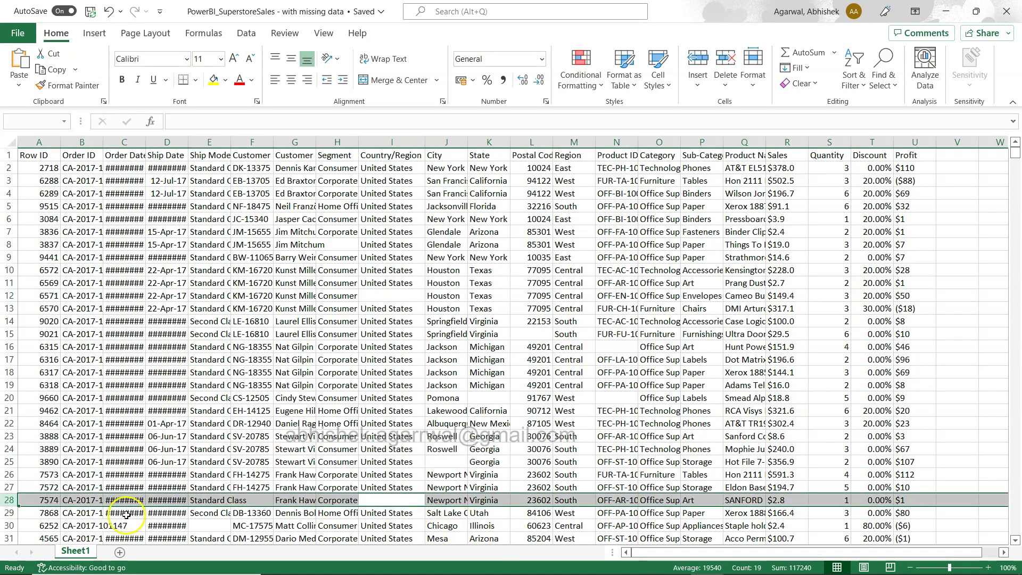
{"action": "key", "text": "alt+Tab"}
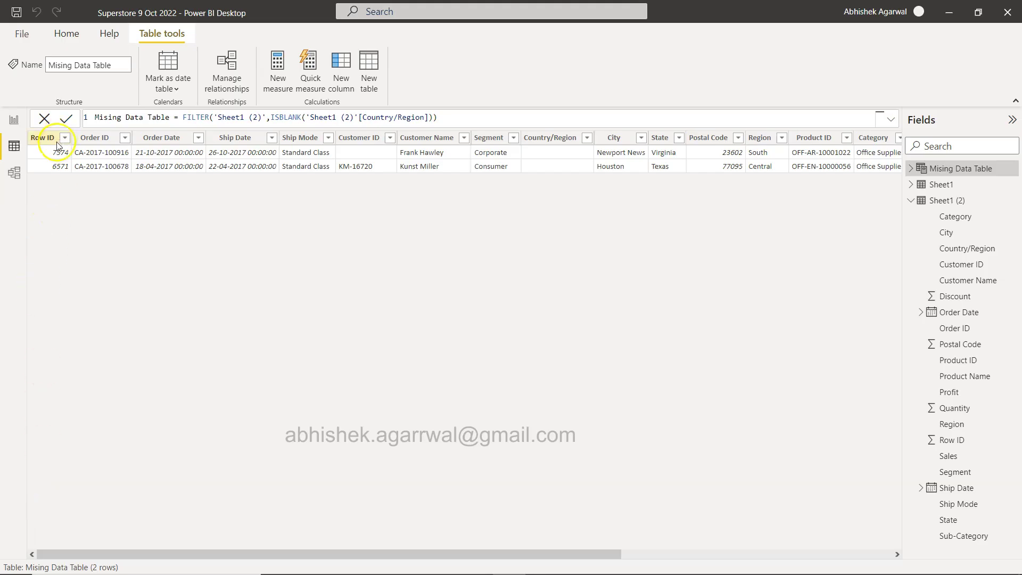
{"action": "key", "text": "alt+Tab"}
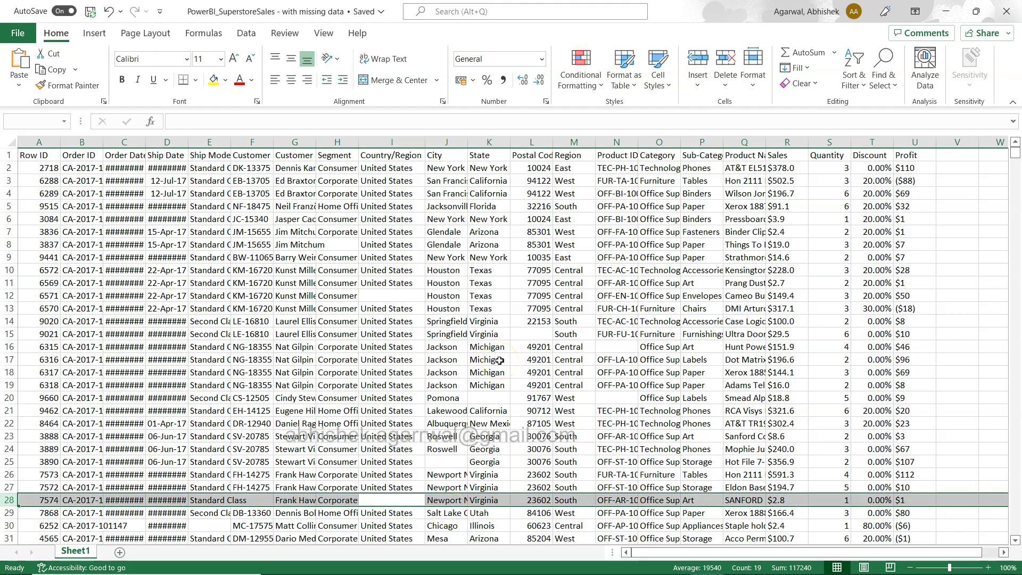
Step: Auto-fit Excel column N to show full Product IDs, then return to Power BI
{"action": "double_click", "coordinate": [639, 138]}
{"action": "left_click", "coordinate": [634, 142]}
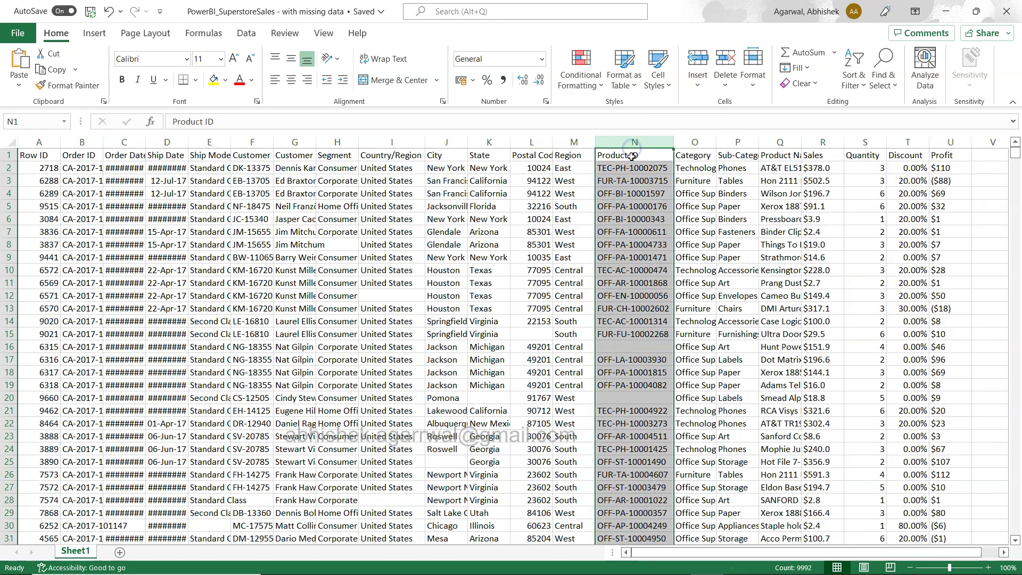
{"action": "left_click", "coordinate": [632, 156]}
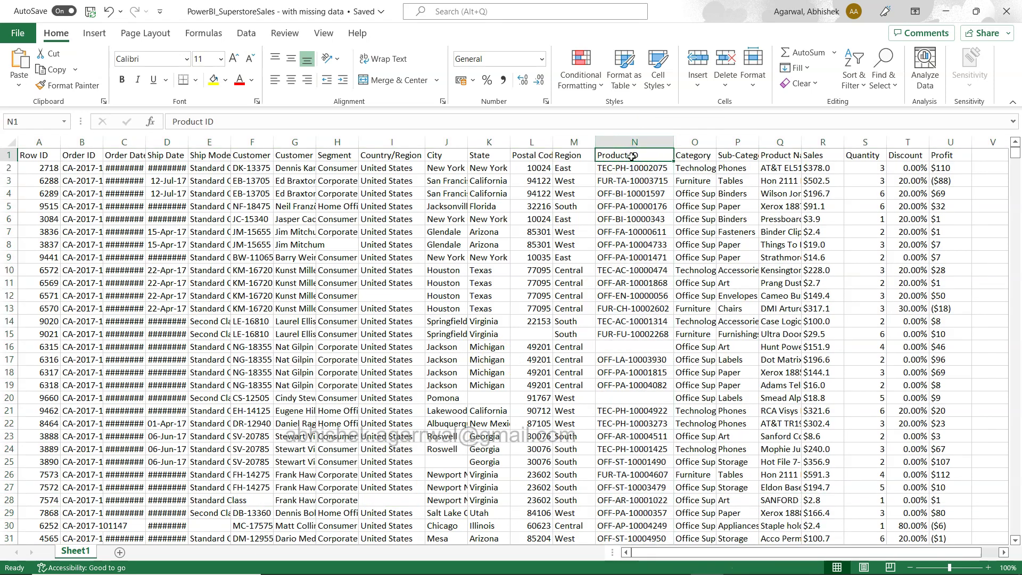
{"action": "key", "text": "alt+Tab"}
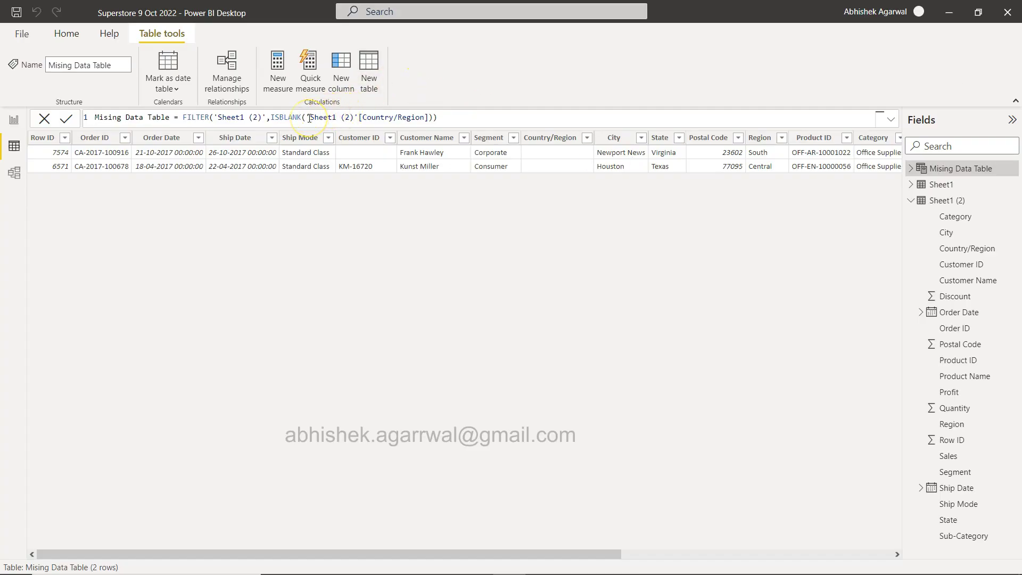
Step: Rename the table to 'Mising Country Region Data Table' and start a new calculated table
{"action": "left_click_drag", "start_coordinate": [310, 117], "coordinate": [429, 116]}
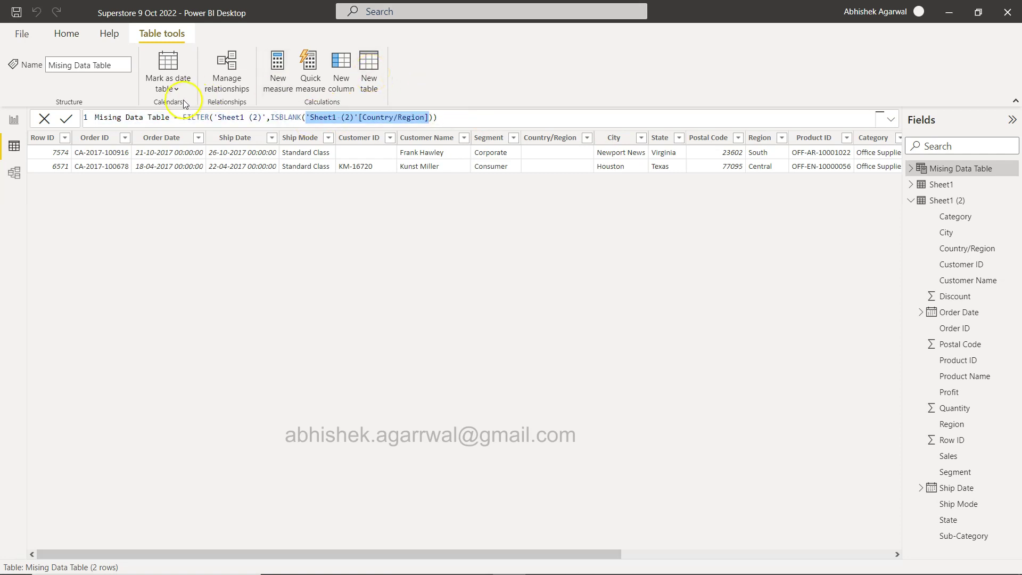
{"action": "left_click", "coordinate": [135, 118]}
{"action": "key", "text": "Left"}
{"action": "key", "text": "Left"}
{"action": "key", "text": "Left"}
{"action": "type", "text": "Country Region"}
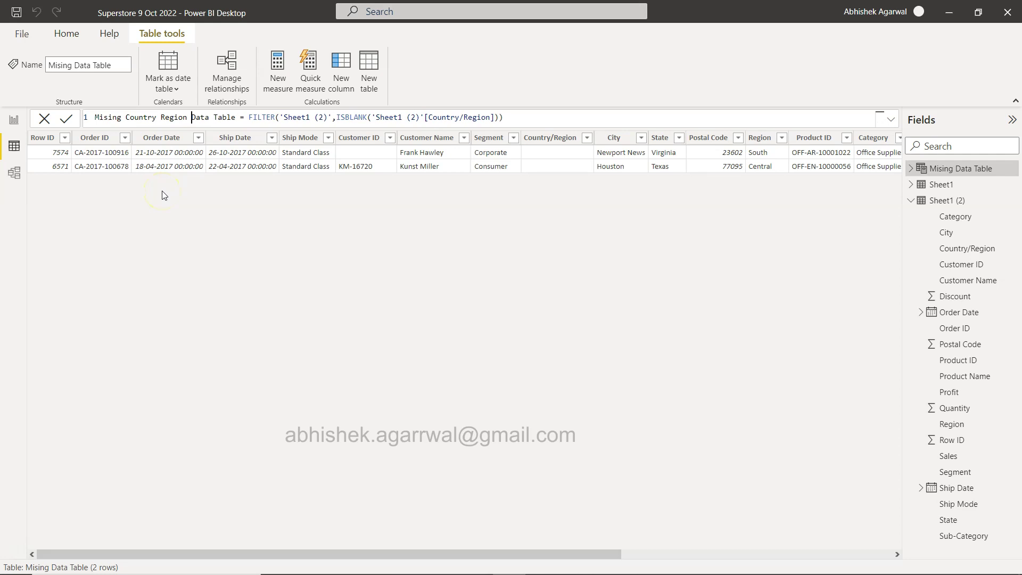
{"action": "left_click", "coordinate": [65, 121]}
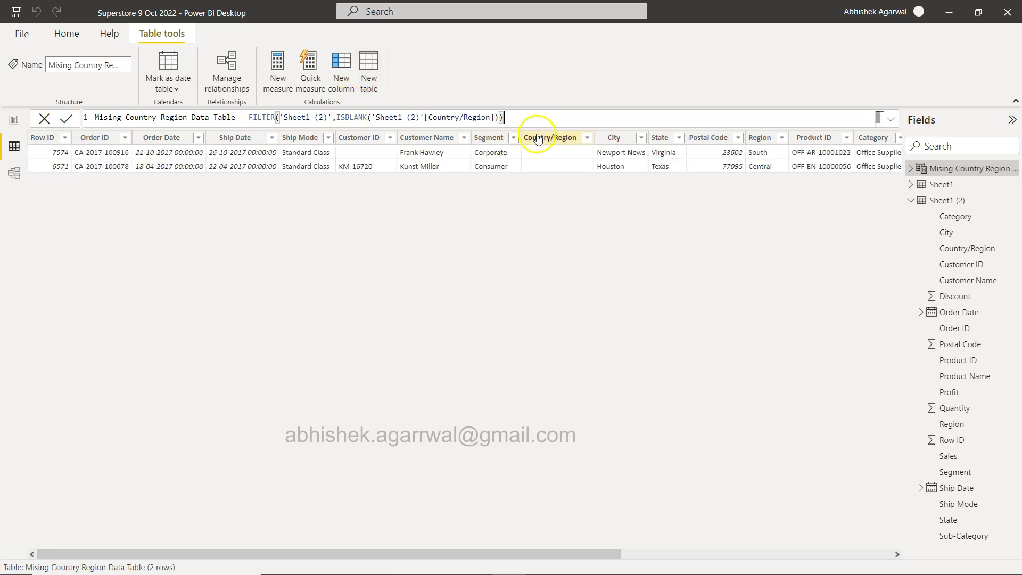
{"action": "left_click", "coordinate": [361, 68]}
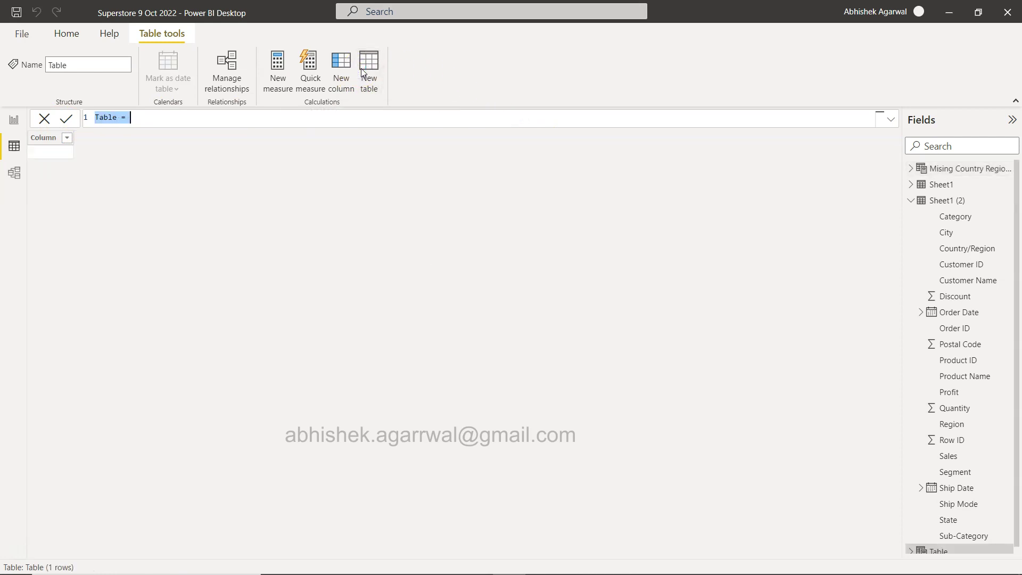
Step: Paste the FILTER formula and rename the table to MisingProduct Id Data Table
{"action": "type", "text": "Mising Country Region Data Table = FILTER('Sheet1 (2)',ISBLANK('Sheet1 (2)'[Country/Region]))"}
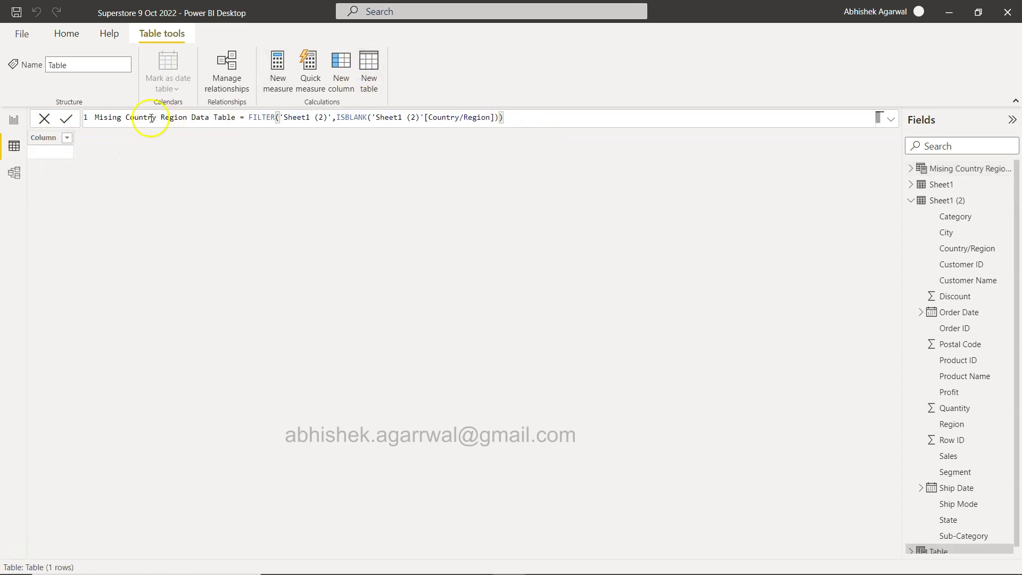
{"action": "left_click", "coordinate": [125, 117]}
{"action": "left_click_drag", "start_coordinate": [126, 117], "coordinate": [184, 118]}
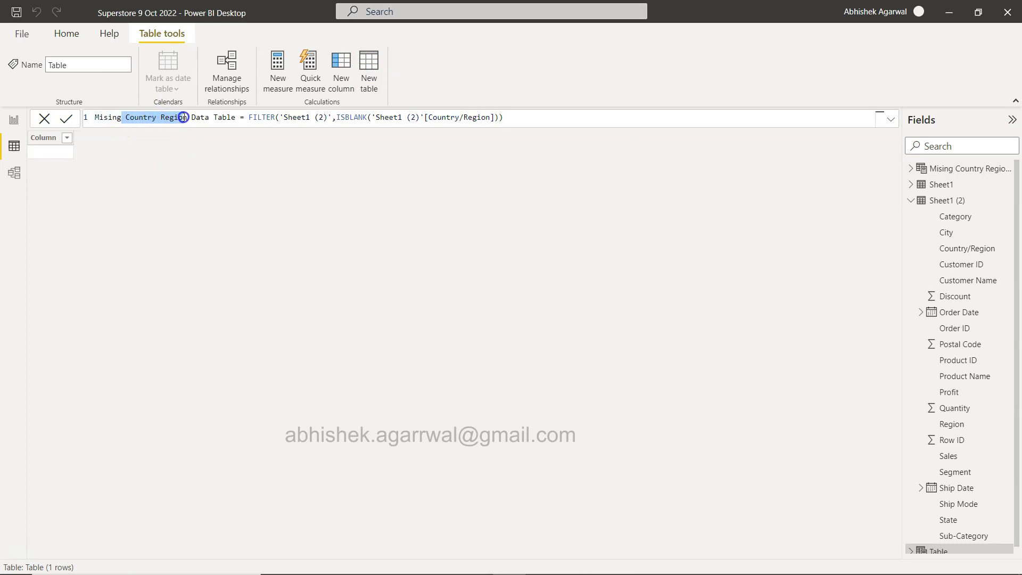
{"action": "type", "text": "Product Id"}
Step: Swap the ISBLANK column to 'Sheet1 (2)'[Product ID], commit, and select the formula
{"action": "left_click_drag", "start_coordinate": [351, 118], "coordinate": [476, 117]}
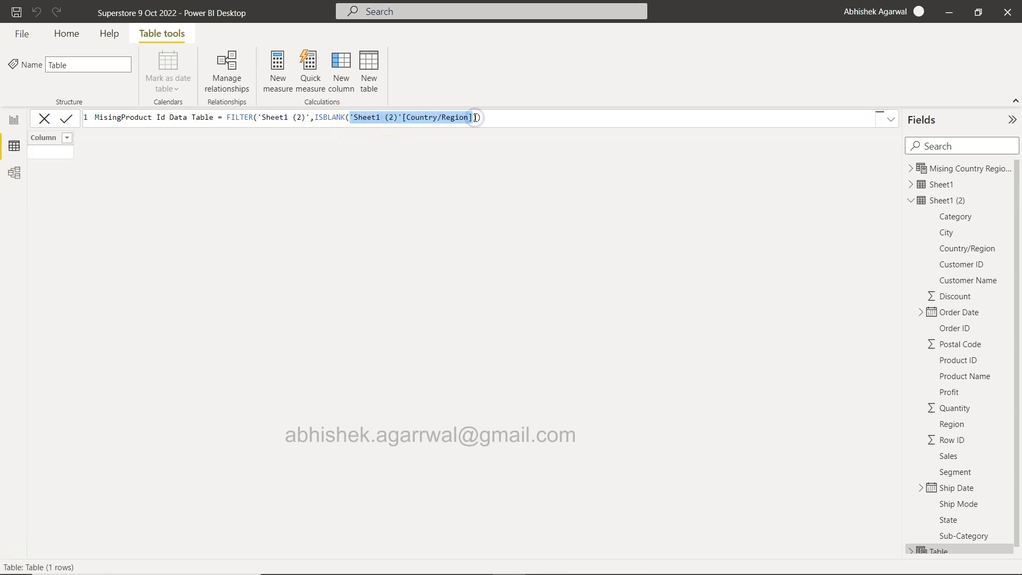
{"action": "type", "text": "prod"}
{"action": "key", "text": "Down"}
{"action": "key", "text": "Up"}
{"action": "key", "text": "Up"}
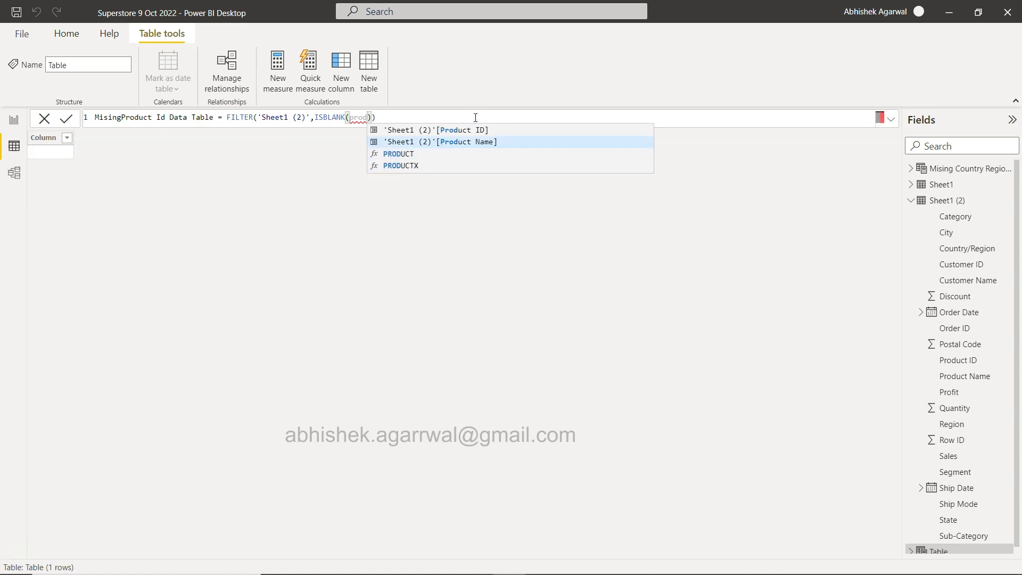
{"action": "key", "text": "Up"}
{"action": "key", "text": "Tab"}
{"action": "left_click", "coordinate": [548, 114]}
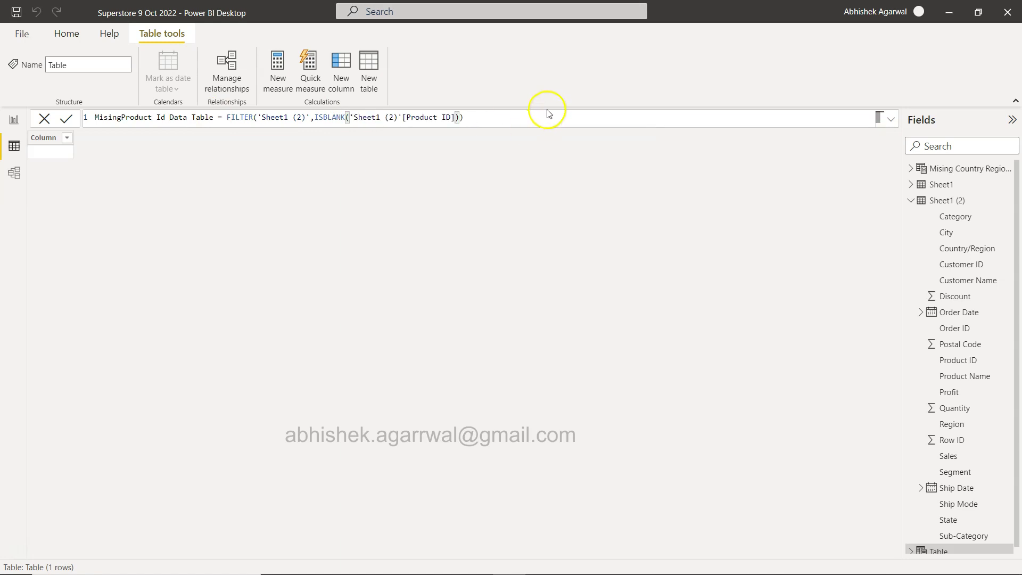
{"action": "left_click", "coordinate": [68, 120]}
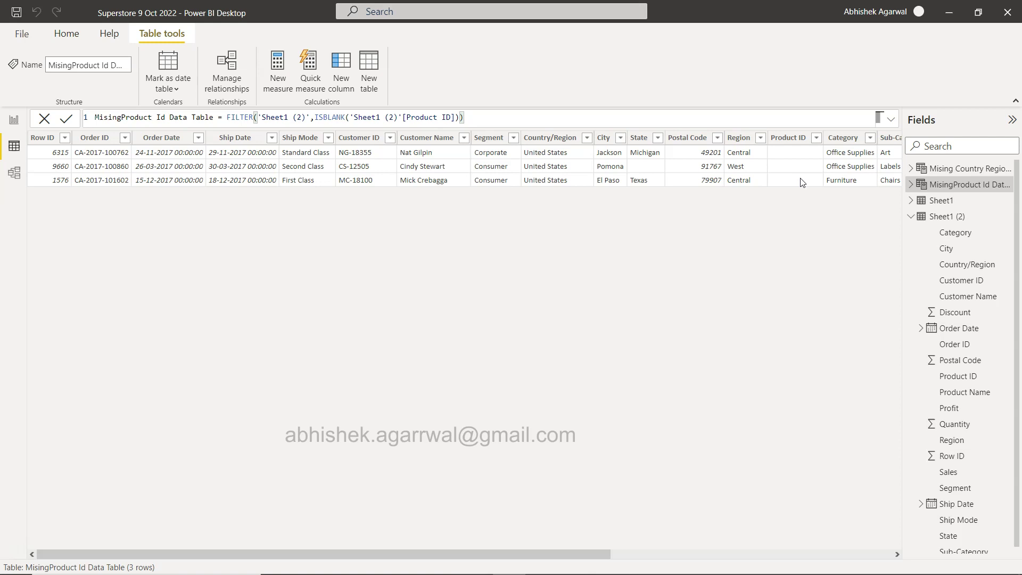
{"action": "triple_click", "coordinate": [475, 115]}
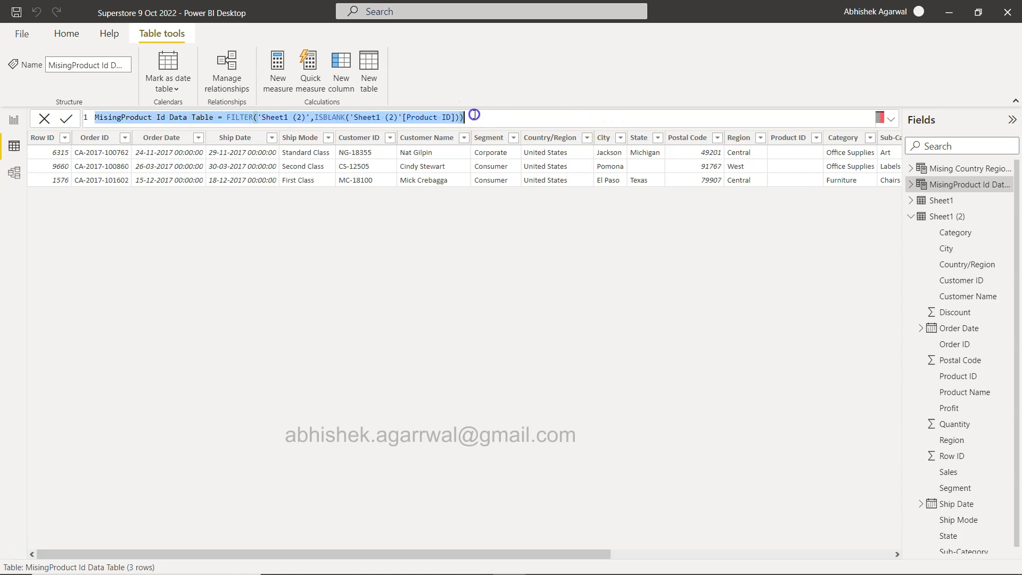